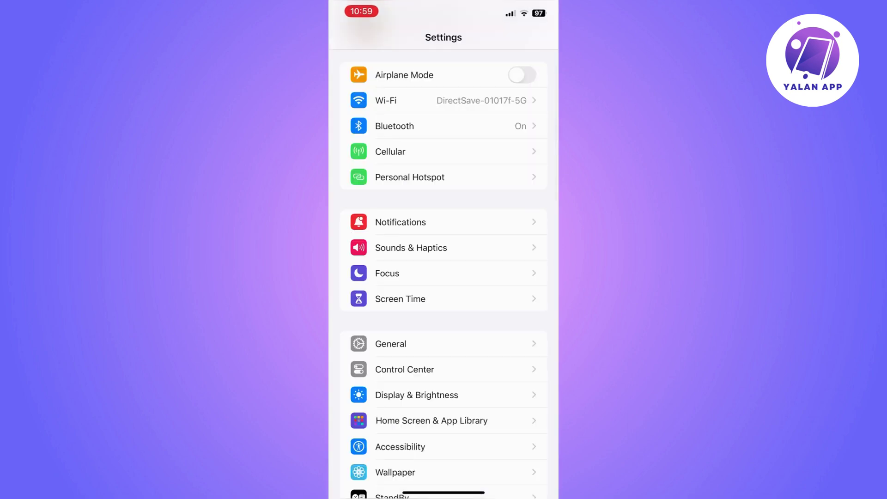
Check General > Software Update, which shows iOS 17.0.2 available.
left_click(391, 344)
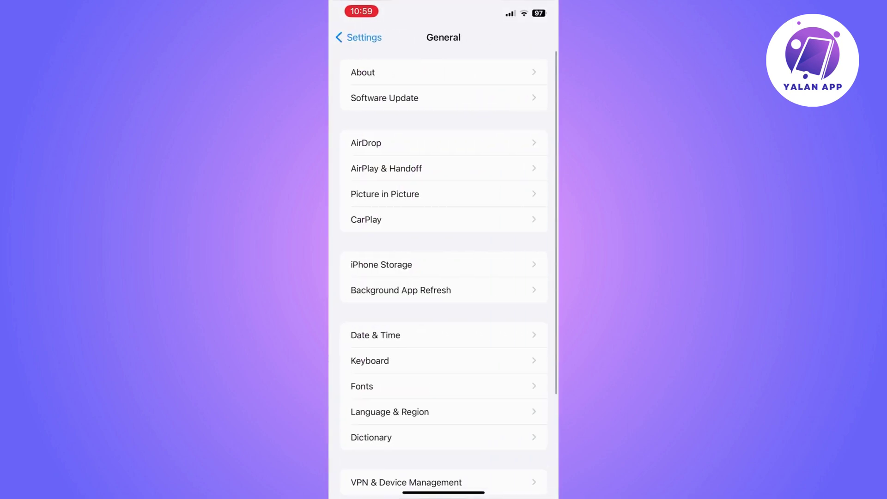
left_click(384, 98)
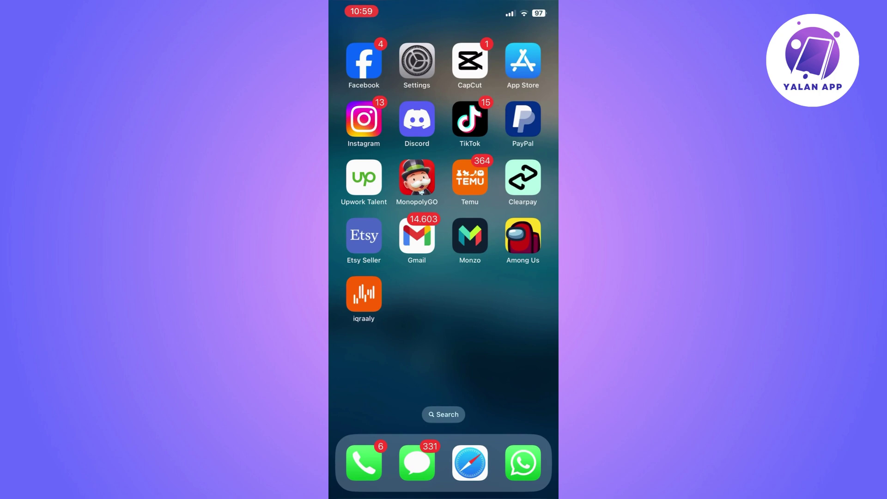
Search the App Store for 'halifax mobile banking app' and open its page.
left_click(522, 61)
type("h")
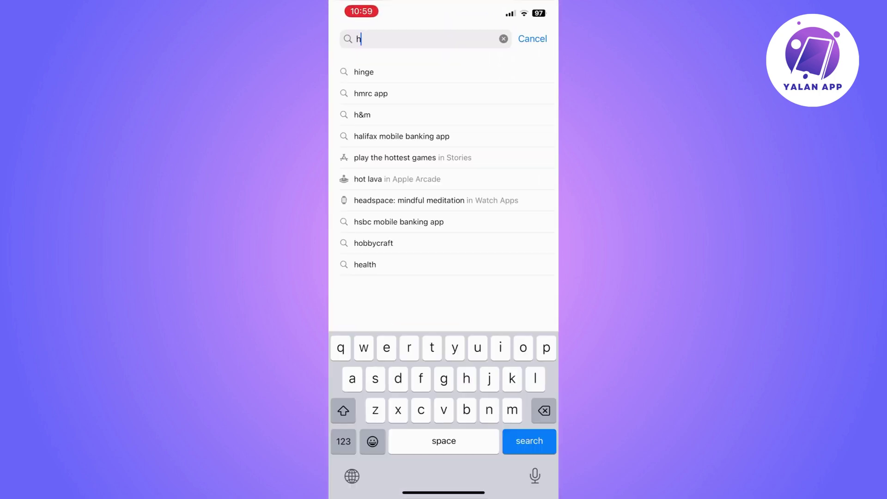
type("a")
left_click(401, 71)
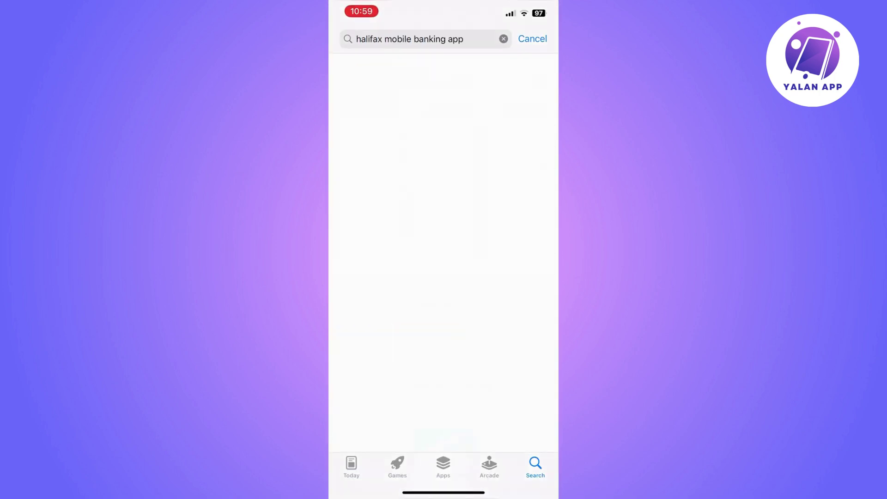
left_click(425, 308)
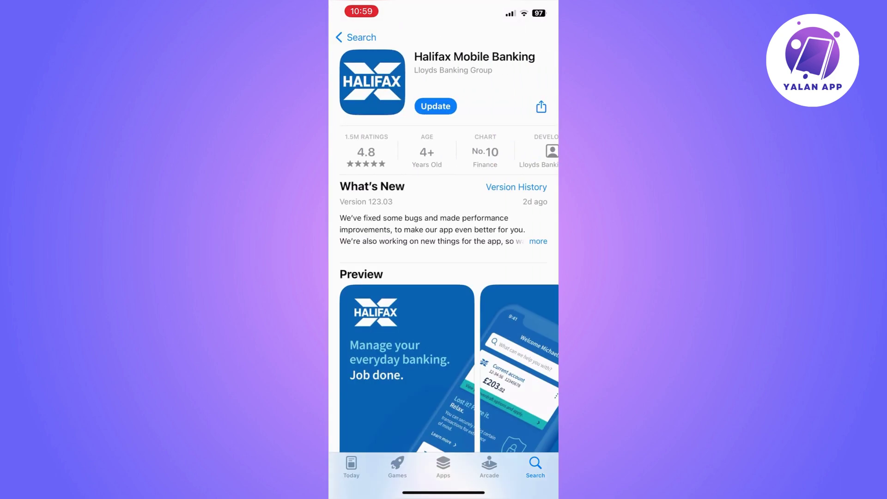
scroll(443, 277, "down", 2)
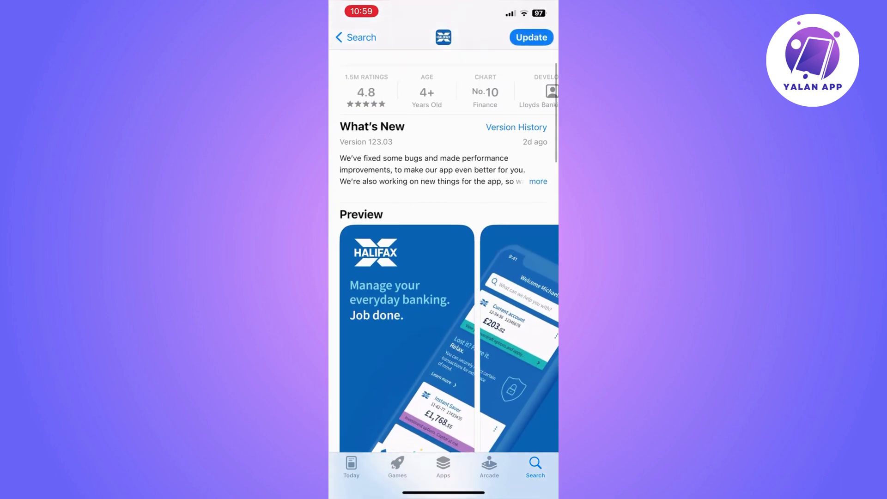
scroll(444, 278, "up", 2)
scroll(443, 270, "up", 1)
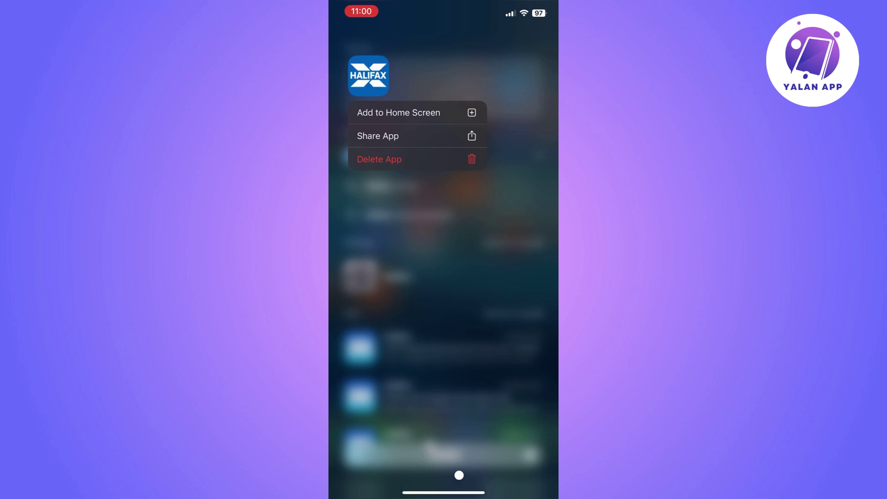
Dismiss the Halifax app's quick options and turn off Wi-Fi in Control Center.
left_click(459, 474)
left_click_drag(526, 7, 527, 277)
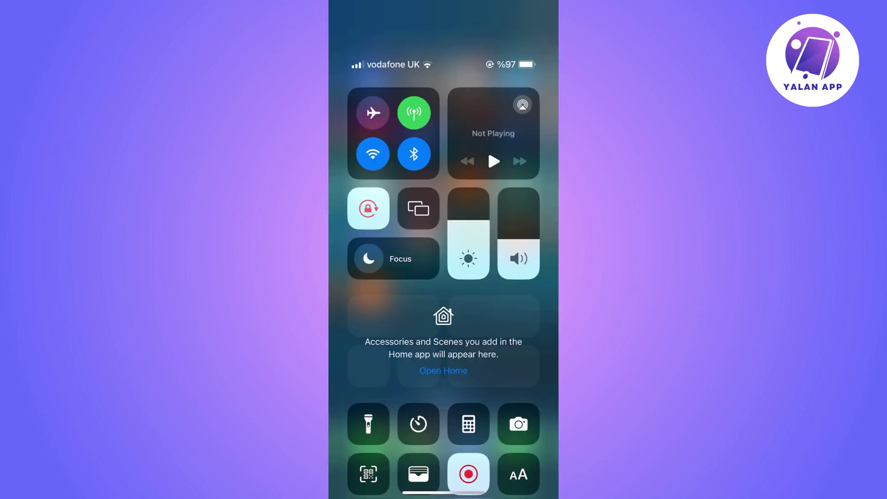
left_click(372, 154)
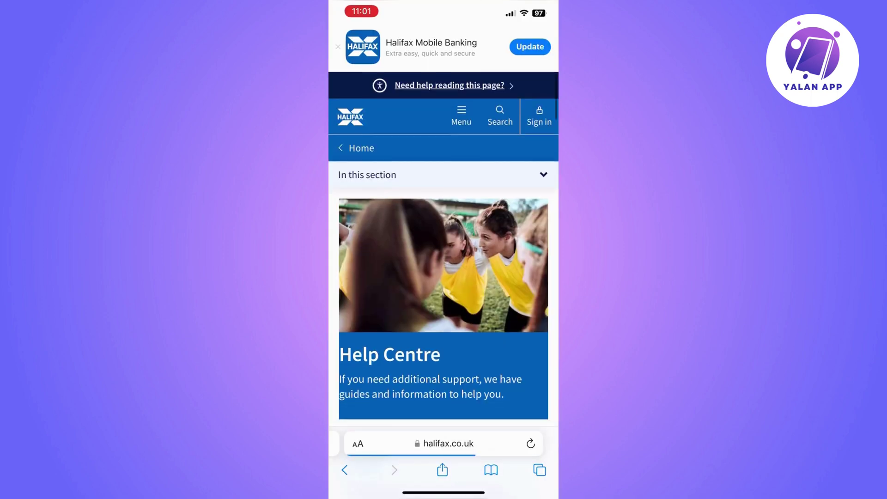
scroll(443, 277, "down", 1)
scroll(443, 250, "down", 1)
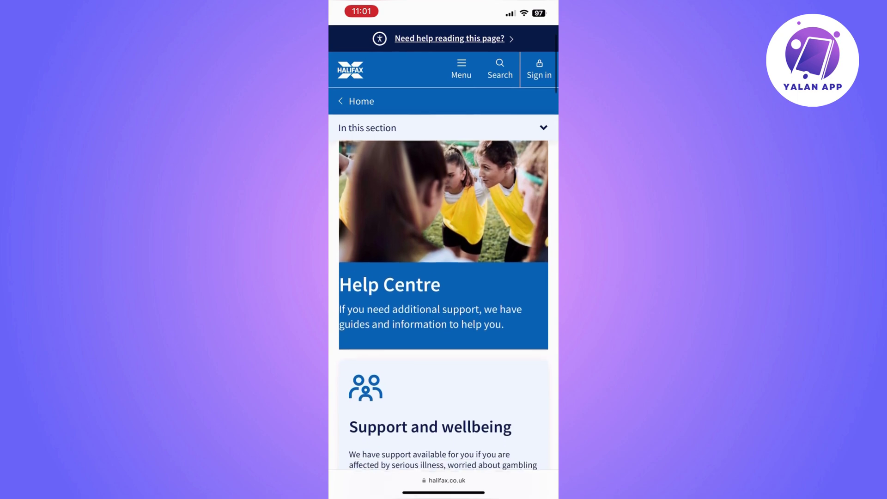
scroll(443, 249, "down", 1)
scroll(444, 250, "down", 1)
scroll(444, 250, "down", 1)
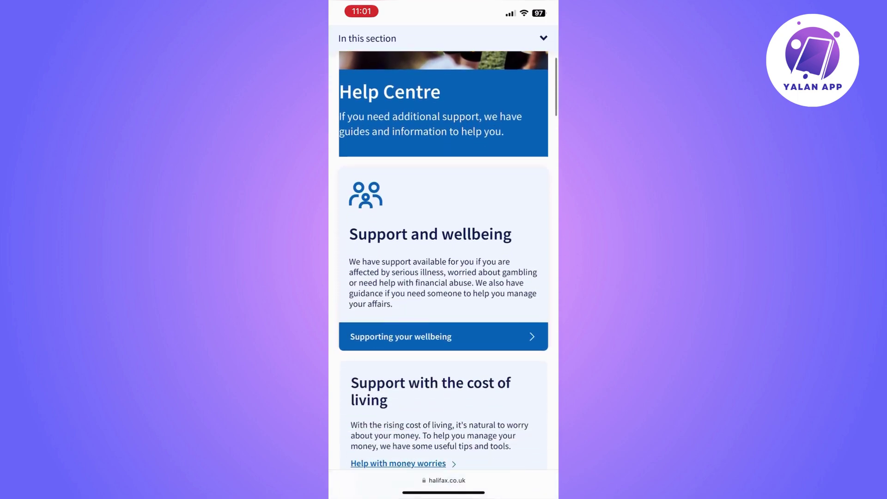
scroll(444, 277, "up", 4)
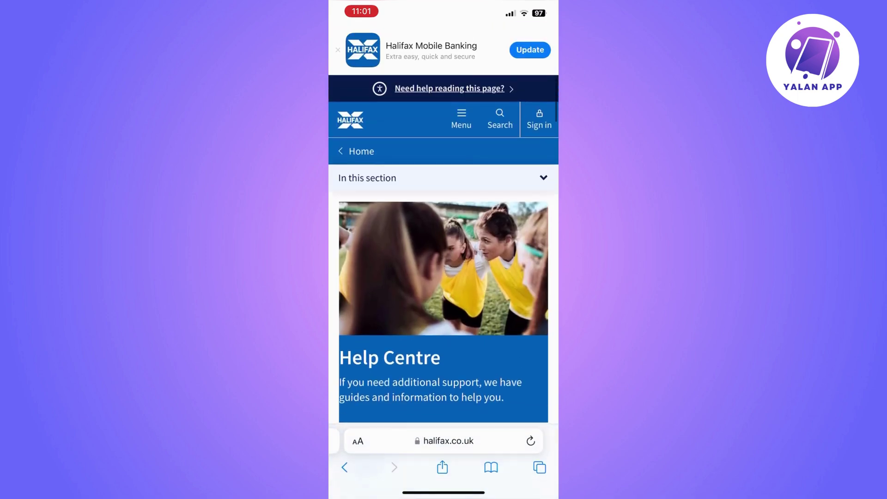
scroll(443, 277, "down", 1)
scroll(444, 278, "down", 2)
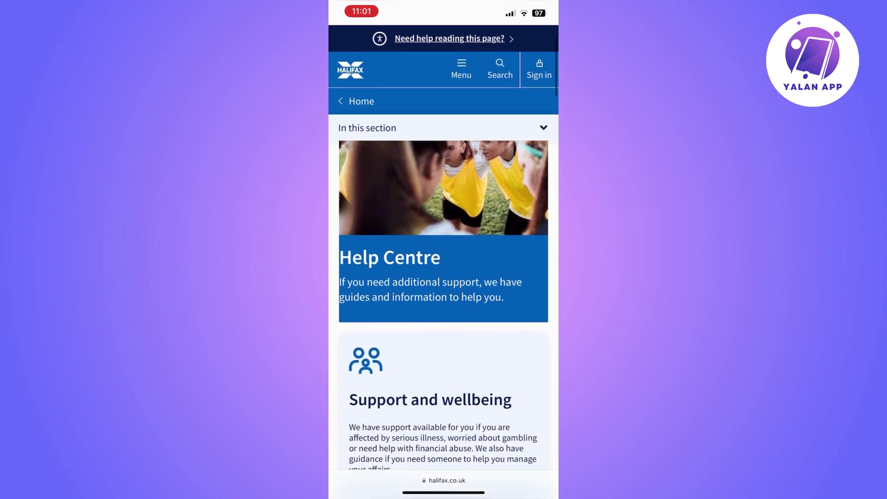
scroll(443, 277, "down", 2)
scroll(444, 277, "down", 3)
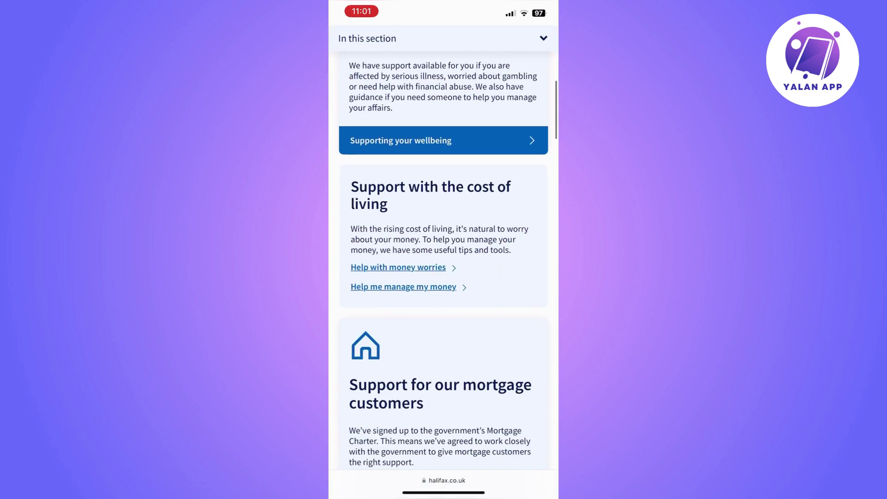
scroll(443, 277, "down", 2)
scroll(444, 278, "down", 3)
scroll(444, 277, "down", 5)
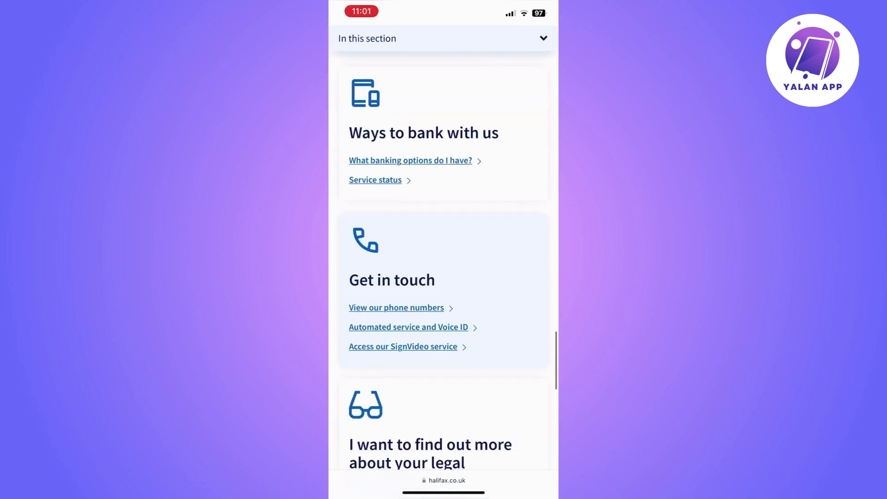
scroll(443, 278, "down", 3)
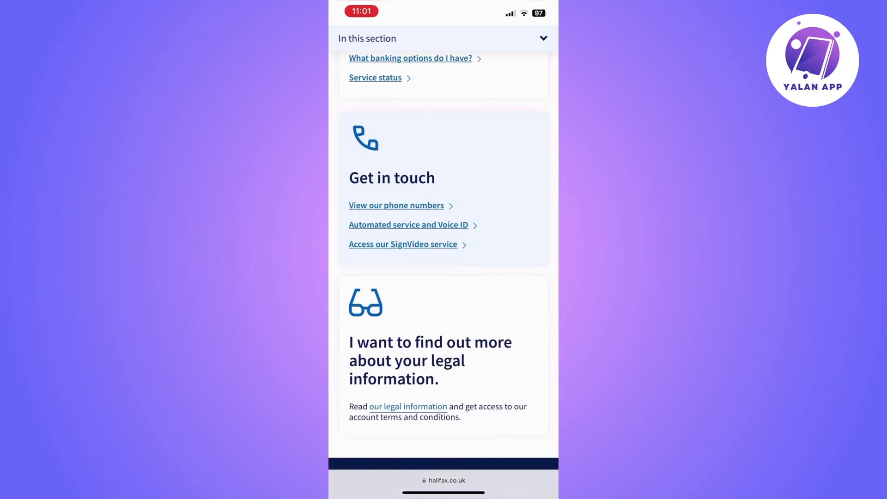
scroll(444, 277, "down", 1)
scroll(443, 277, "down", 5)
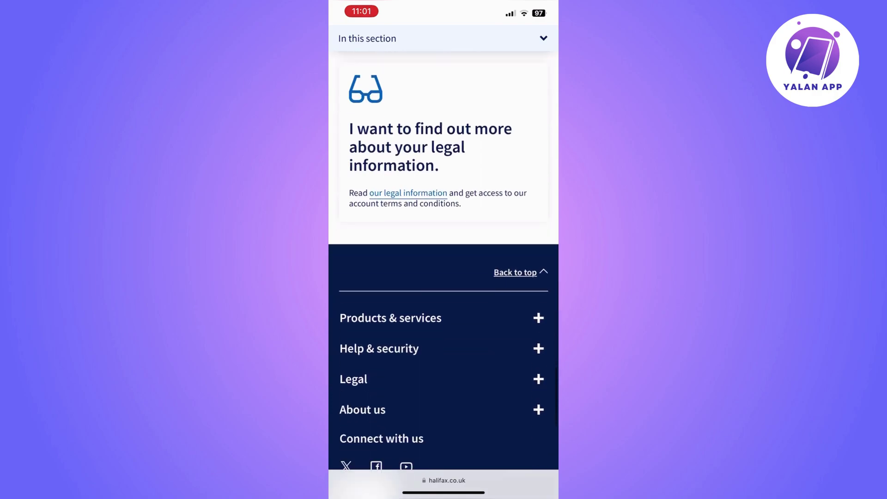